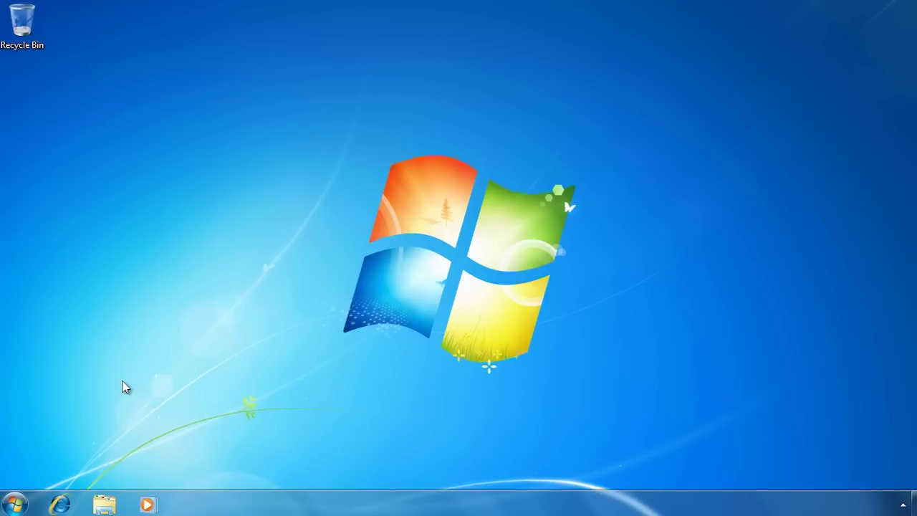
Go from the Start menu through Control Panel's System and Security to Backup and Restore.
click(15, 502)
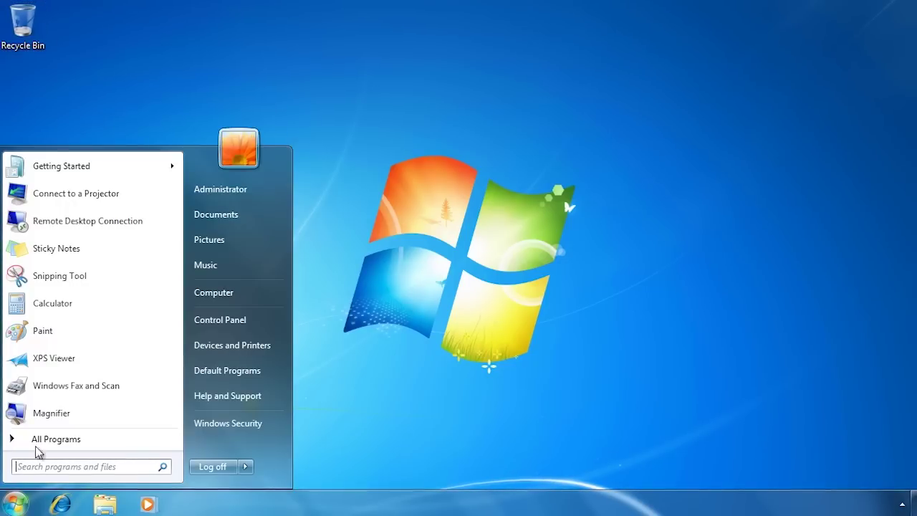
click(259, 320)
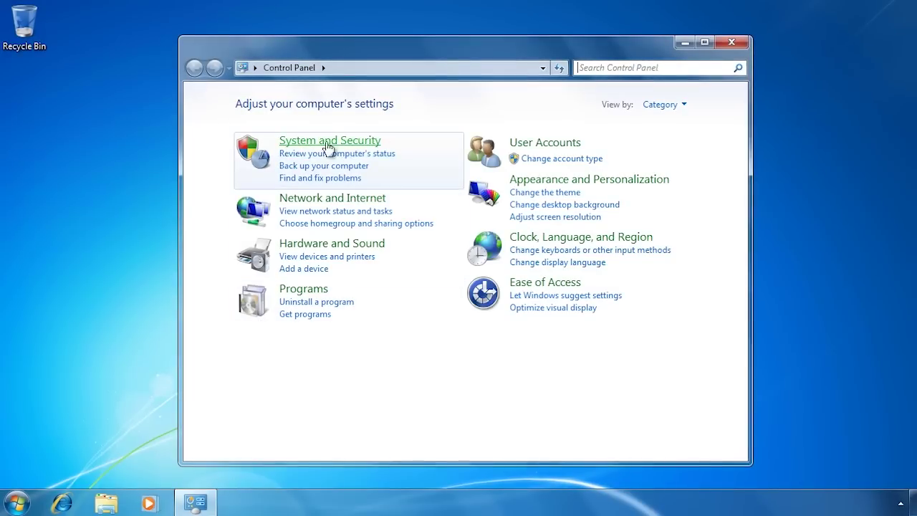
click(373, 144)
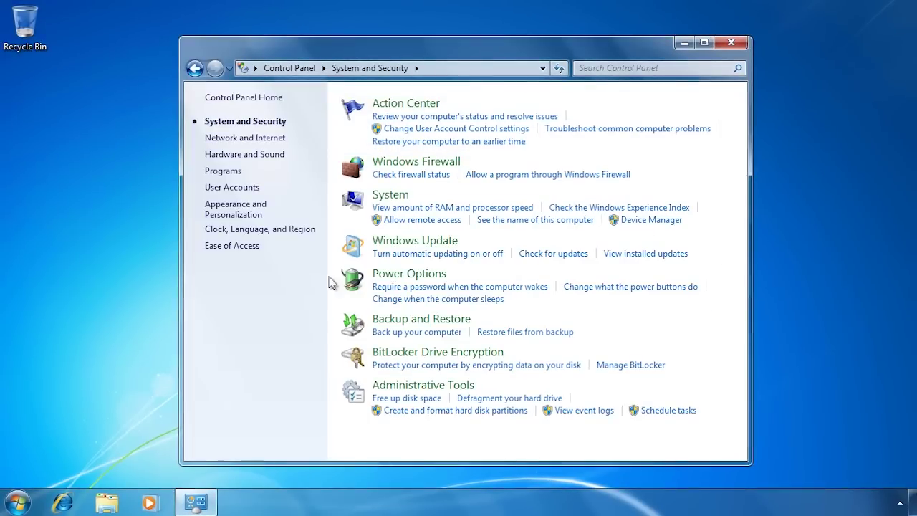
click(462, 323)
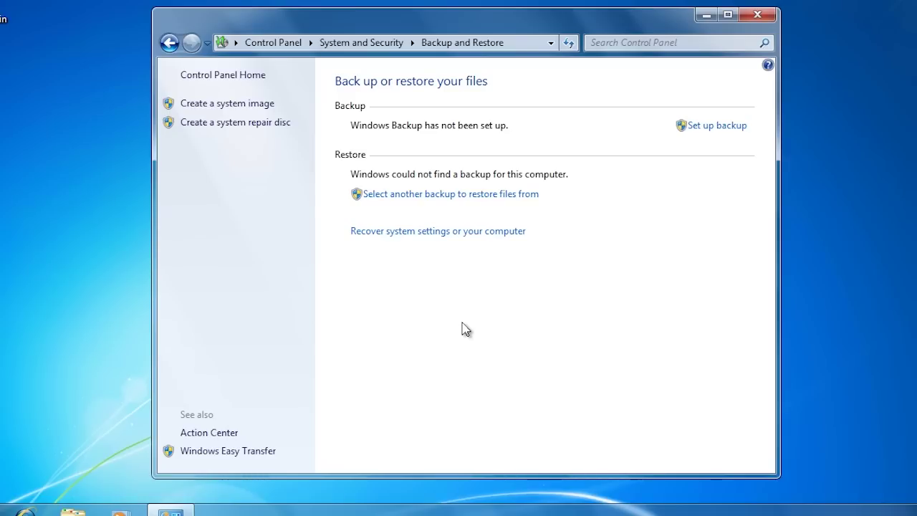
Set up a backup saved to the network share \\dc1\backups, signing in as administrator with its password.
click(741, 128)
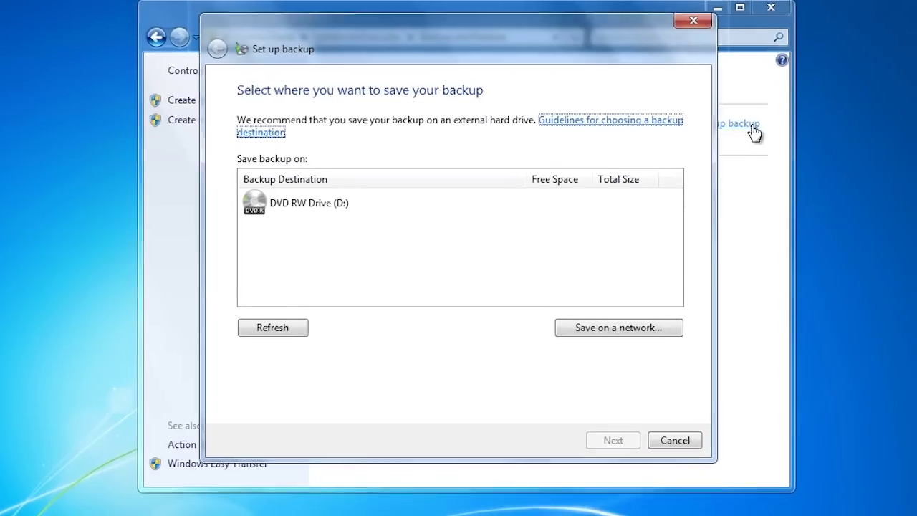
click(677, 343)
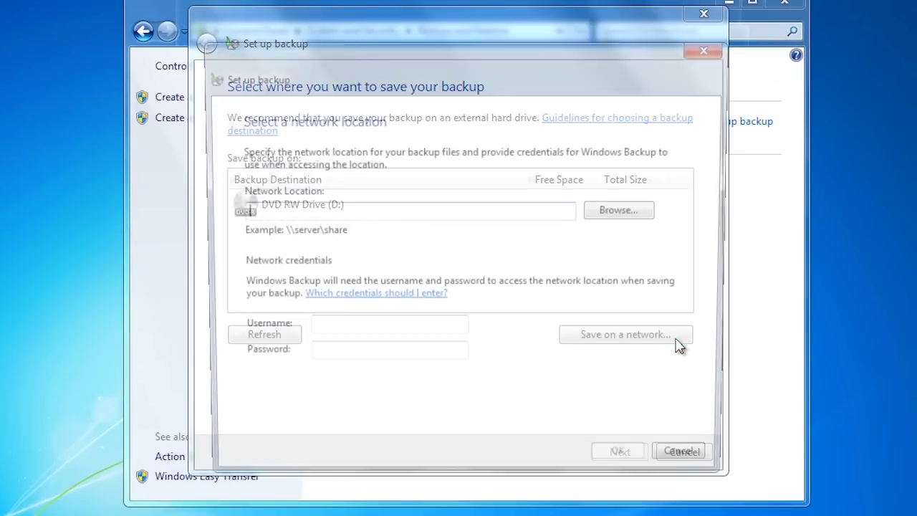
text(\\dc1\backups)
key(Tab)
key(Tab)
key(Tab)
text(administrator)
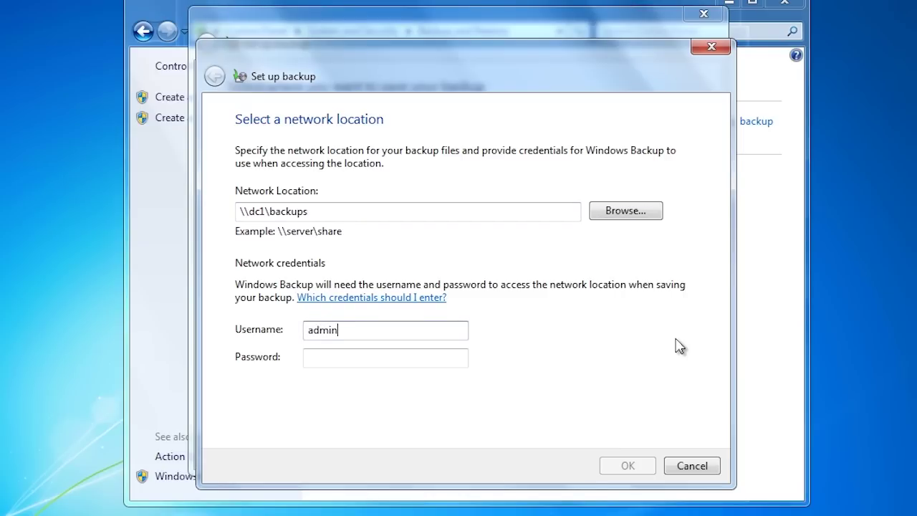
key(Tab)
text(••••••••••)
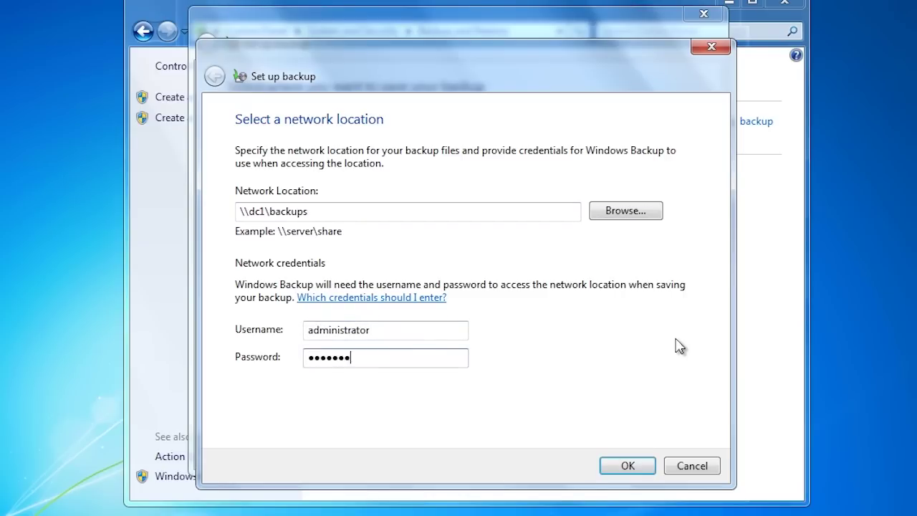
click(624, 464)
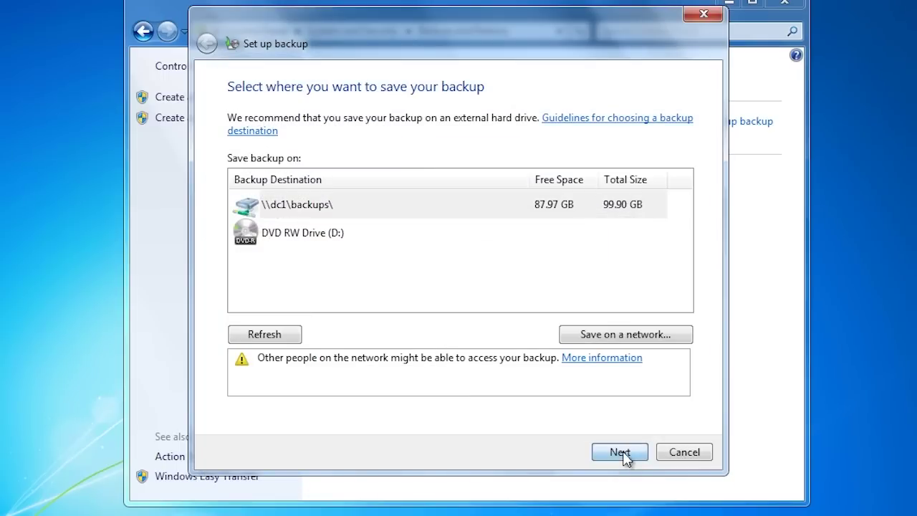
click(623, 456)
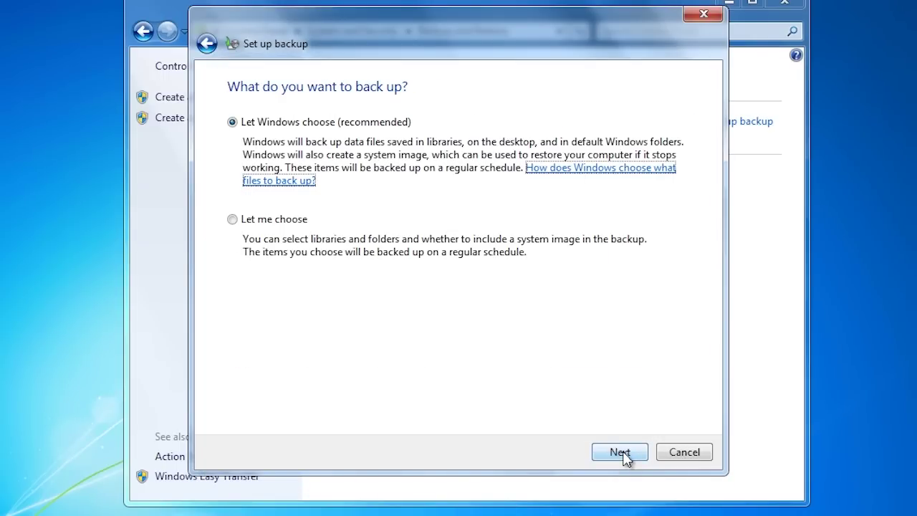
Choose backup items manually, keeping all users' data files and excluding the system image.
click(232, 220)
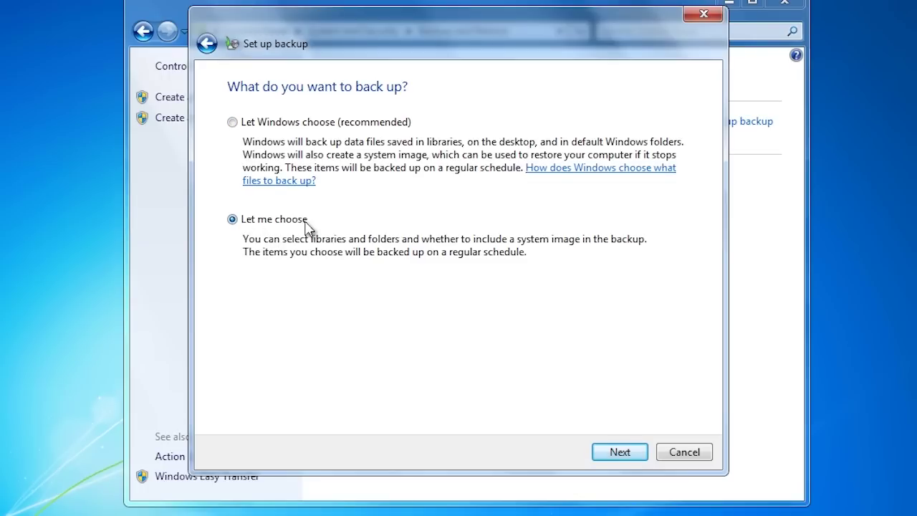
click(643, 452)
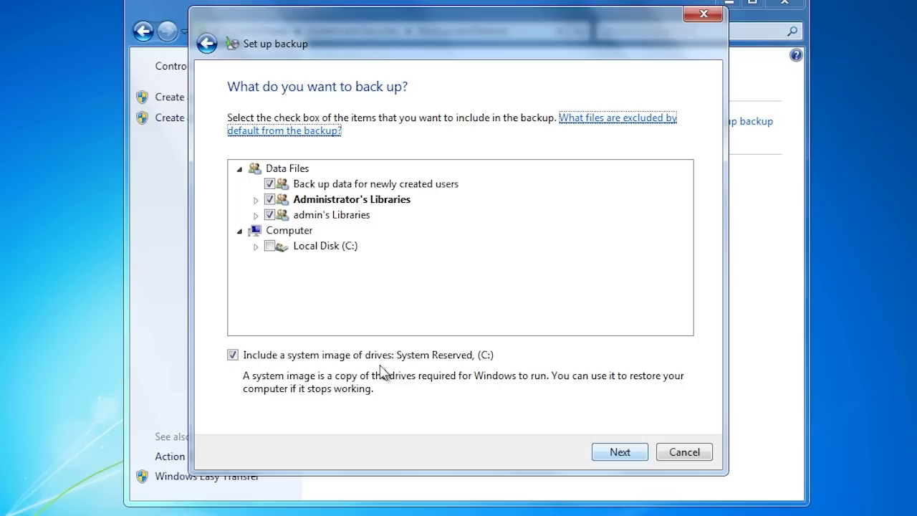
click(234, 356)
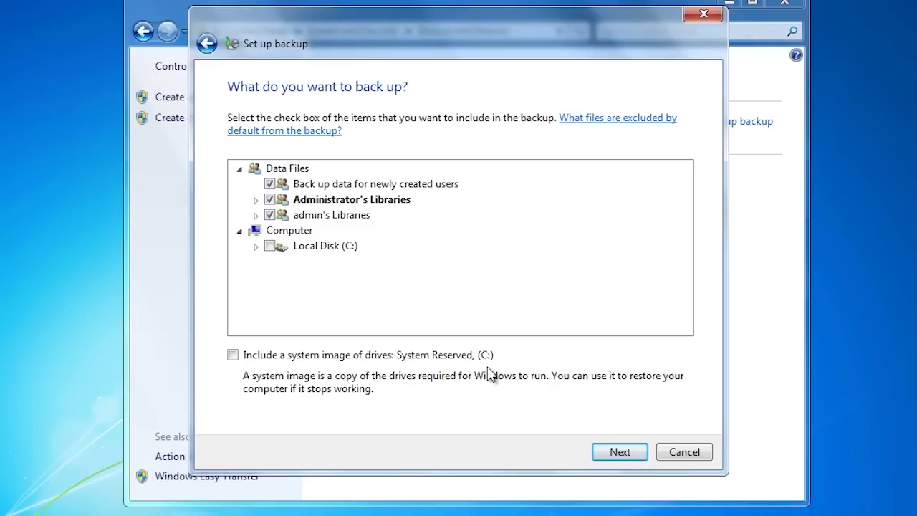
click(608, 454)
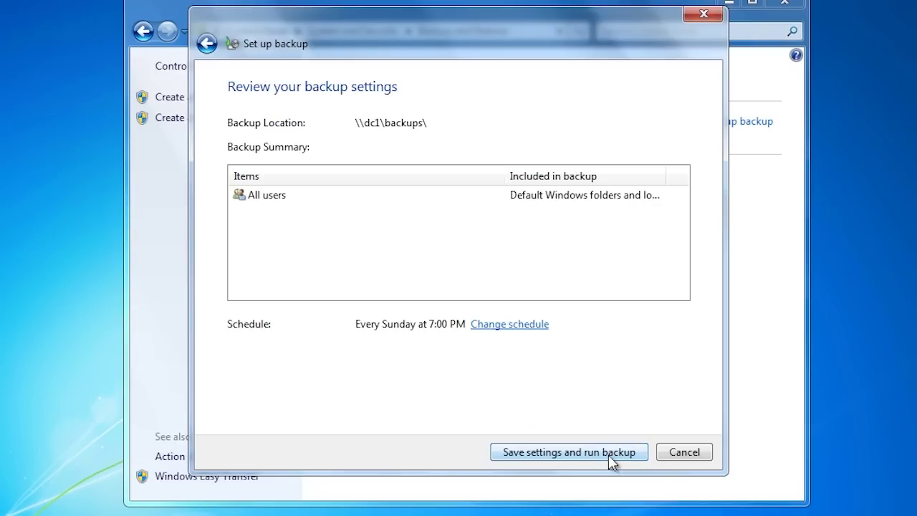
Save the settings and run the file backup to \\dc1\backups, scheduled Sundays at 7:00 PM.
click(609, 454)
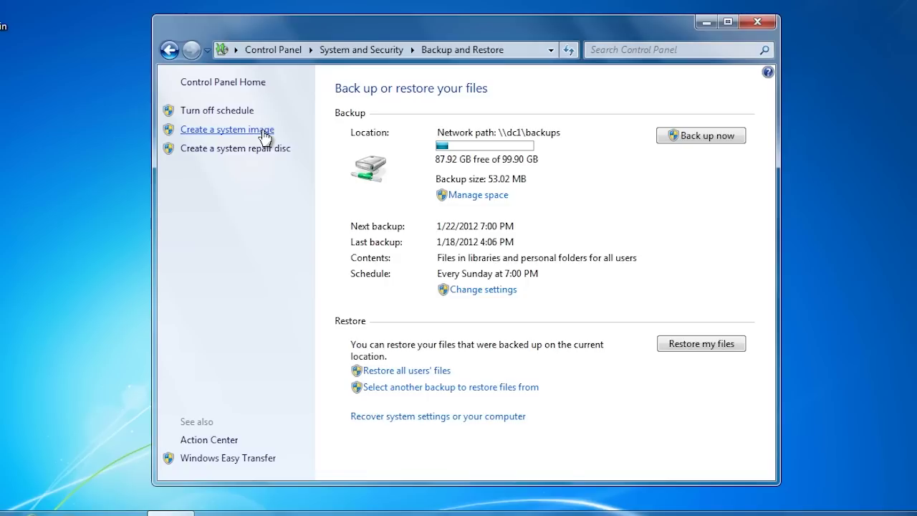
Start a system image backup to the \\dc1\backups network share, logging in as Administrator.
click(262, 131)
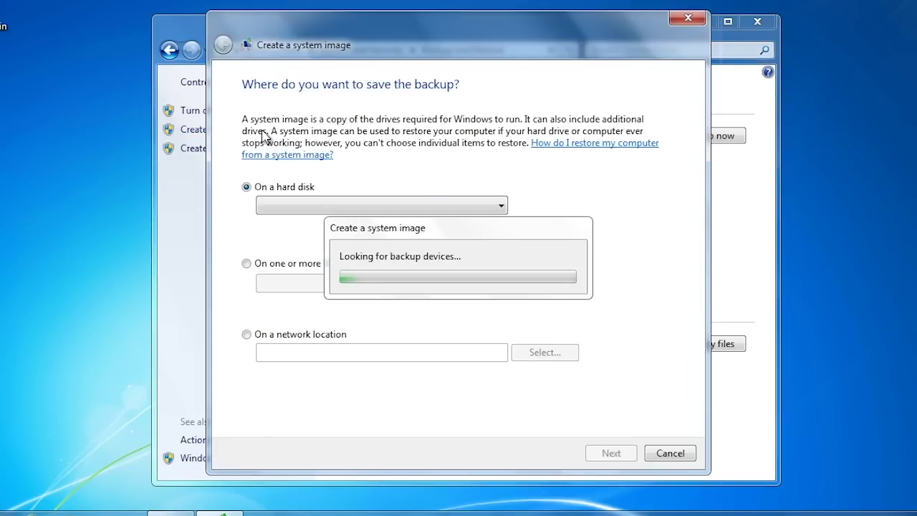
click(283, 335)
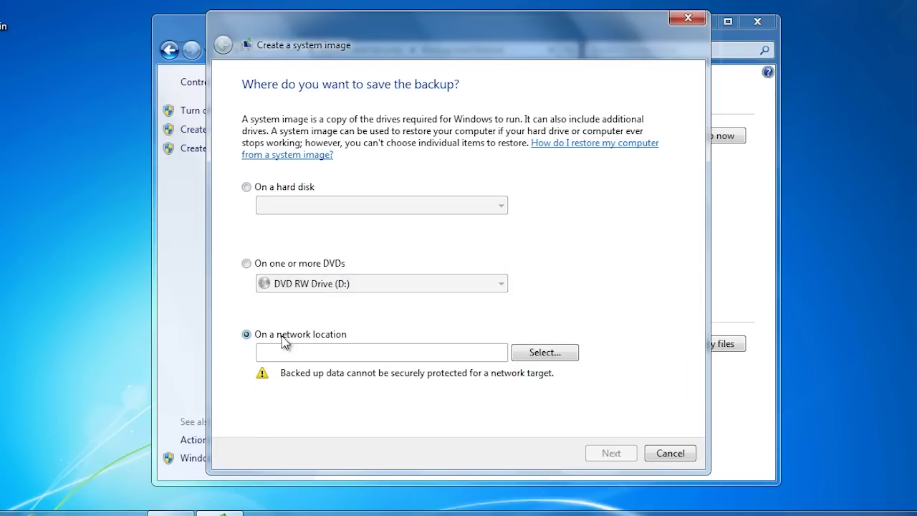
click(540, 351)
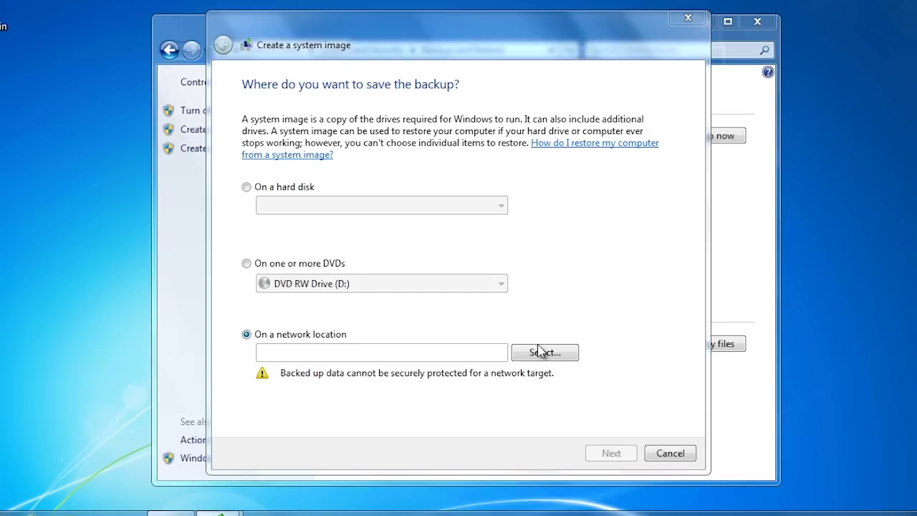
text(\dc)
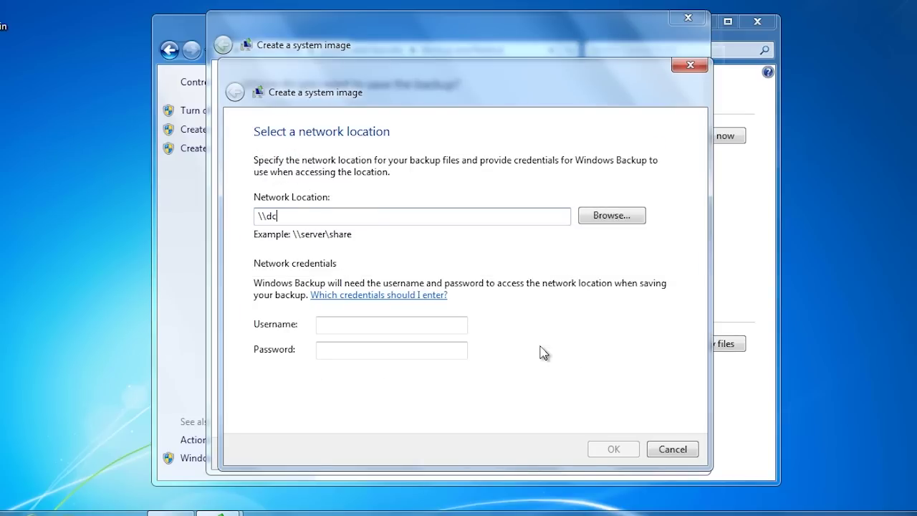
text(1ackups)
key(Tab)
key(Tab)
text(Administrator)
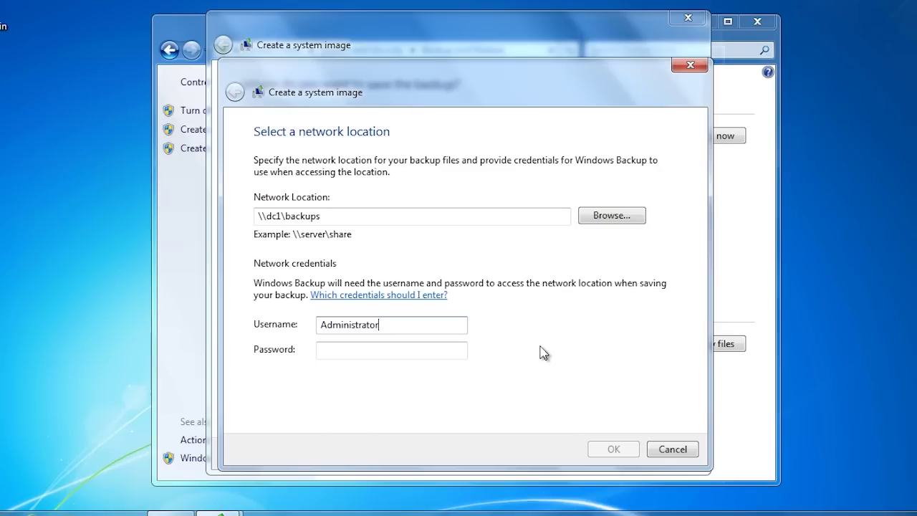
key(Tab)
text(Password12)
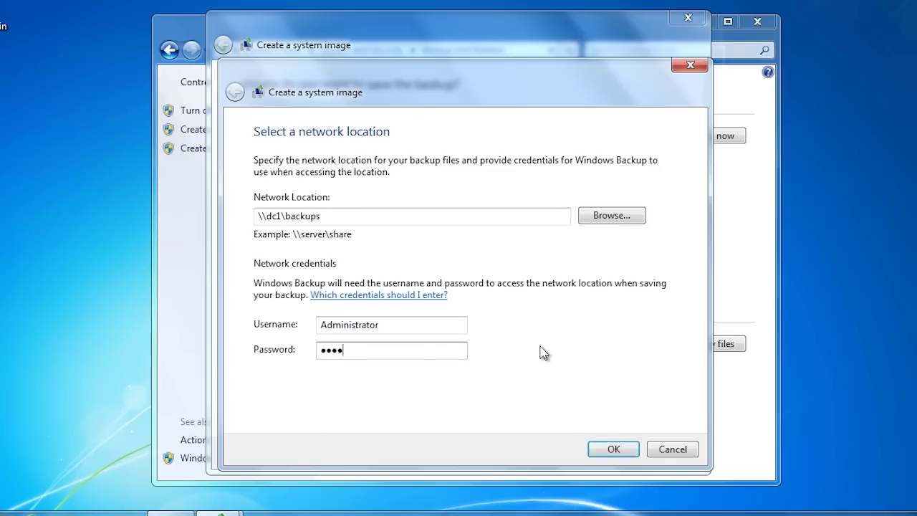
key(Return)
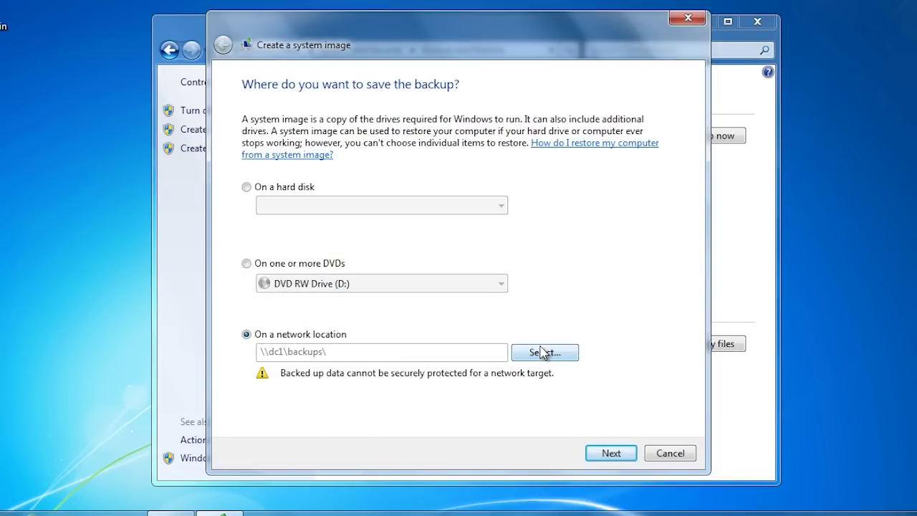
Confirm and run the system image backup, decline the repair disc, and close the window.
click(611, 454)
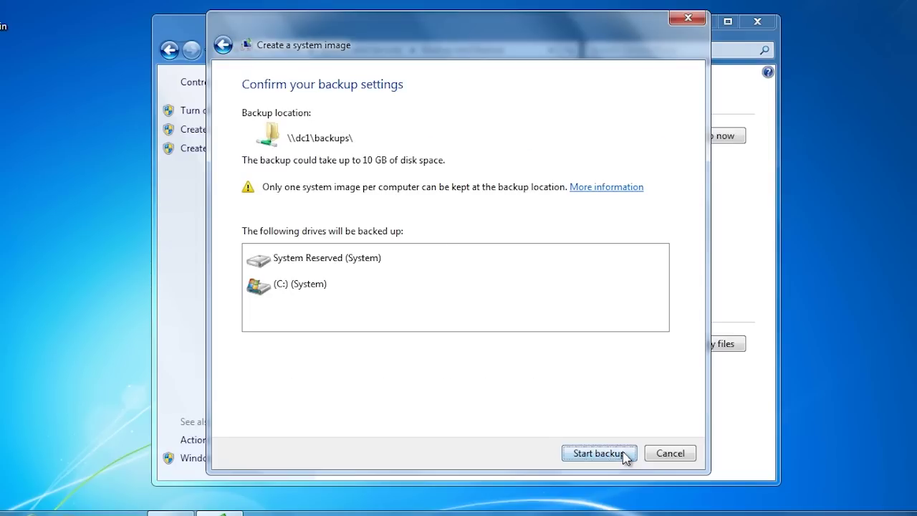
click(598, 452)
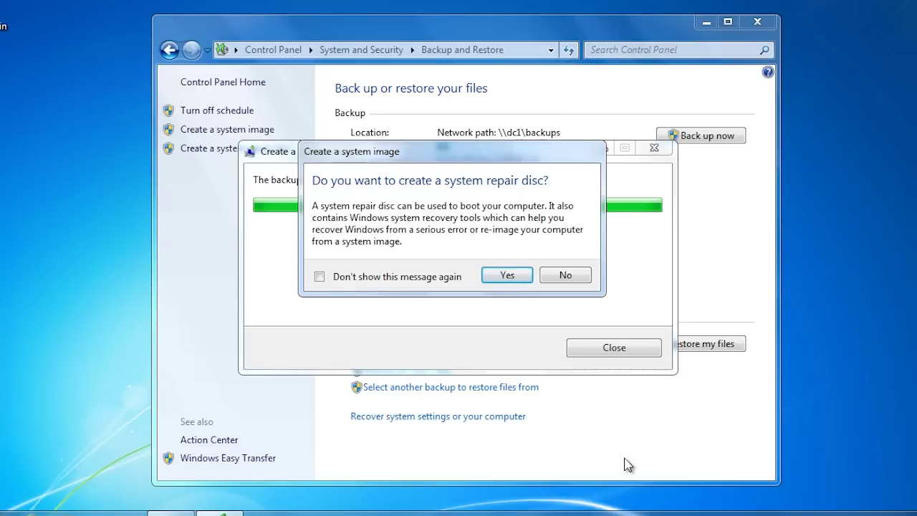
click(559, 279)
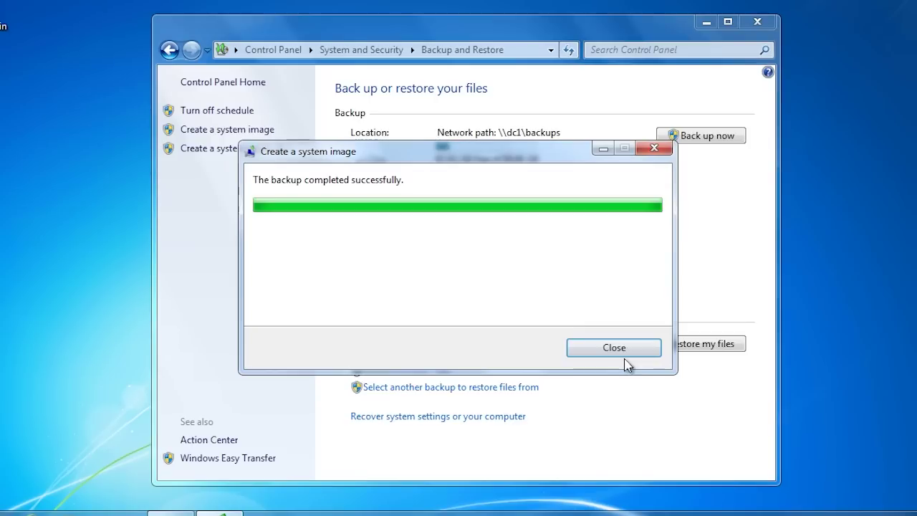
click(622, 352)
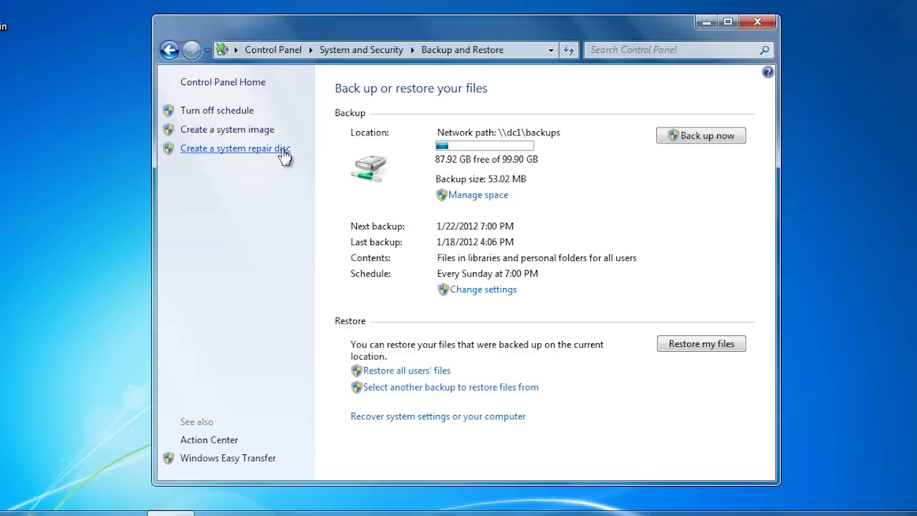
Burn a system repair disc in DVD RW Drive (D:).
click(283, 149)
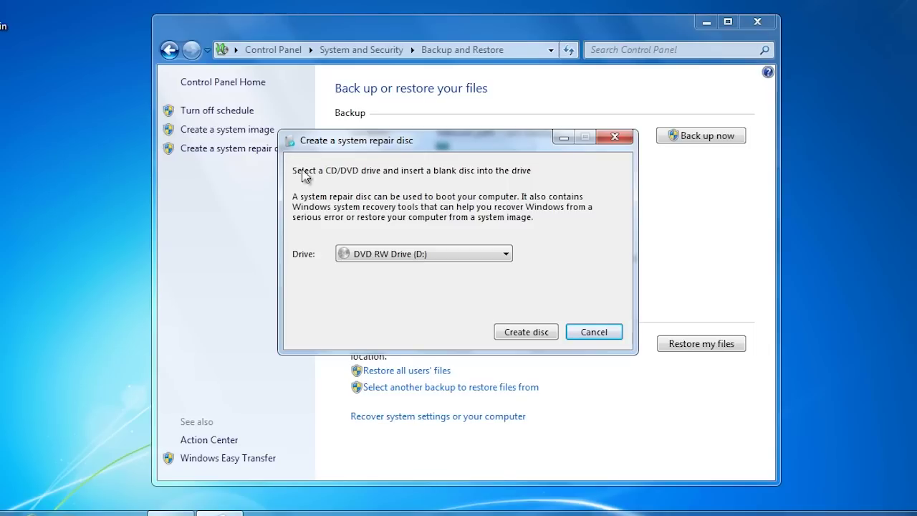
click(543, 344)
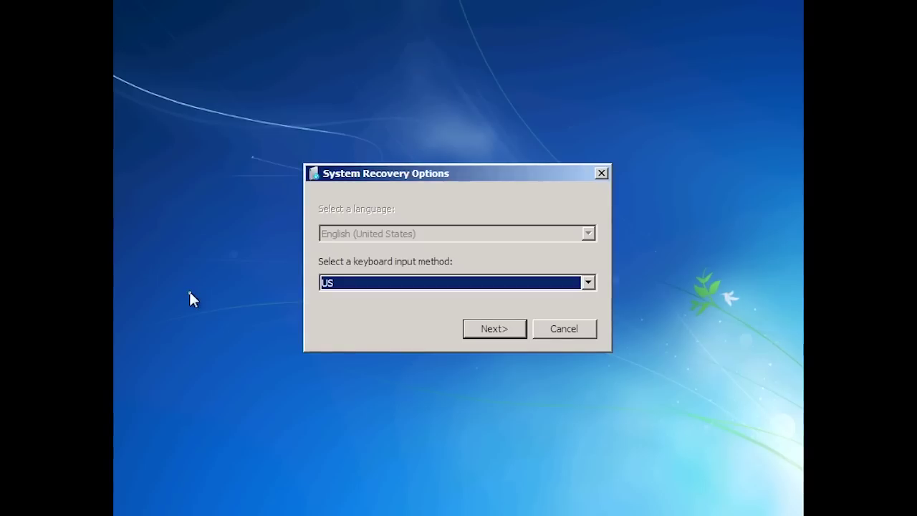
Keep the US keyboard layout and pick 'Restore your computer using a system image'.
click(513, 329)
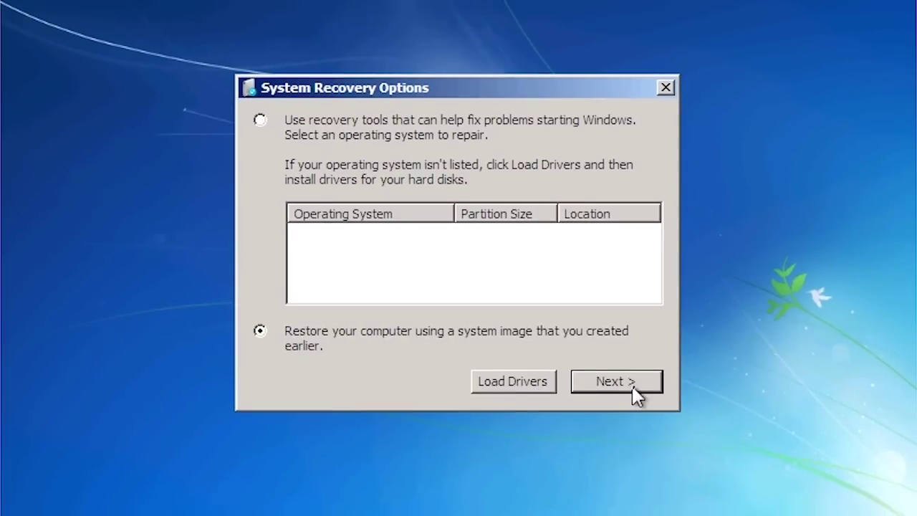
click(616, 381)
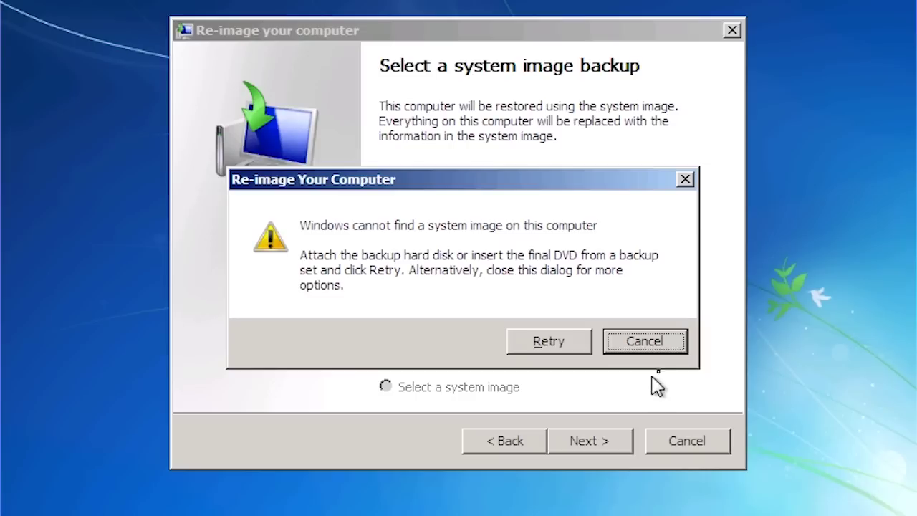
Cancel the no-image-found warning and continue with 'Select a system image'.
click(662, 342)
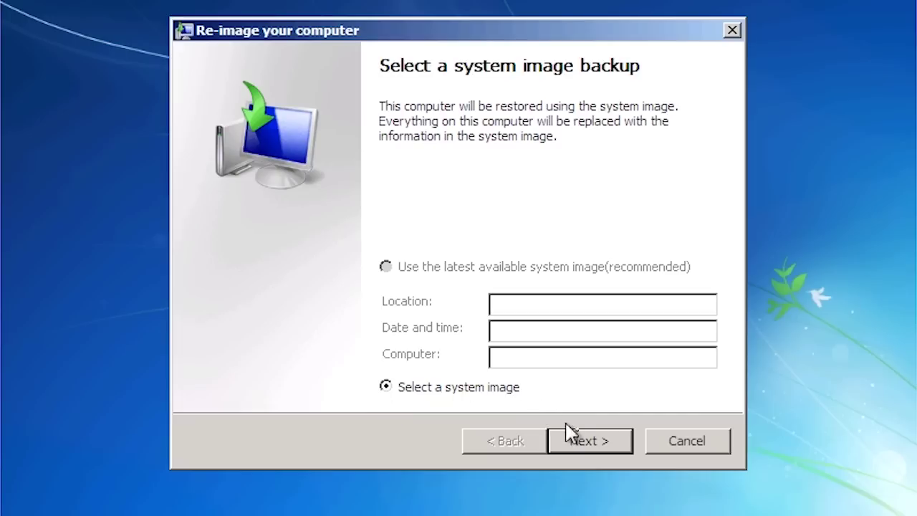
click(594, 442)
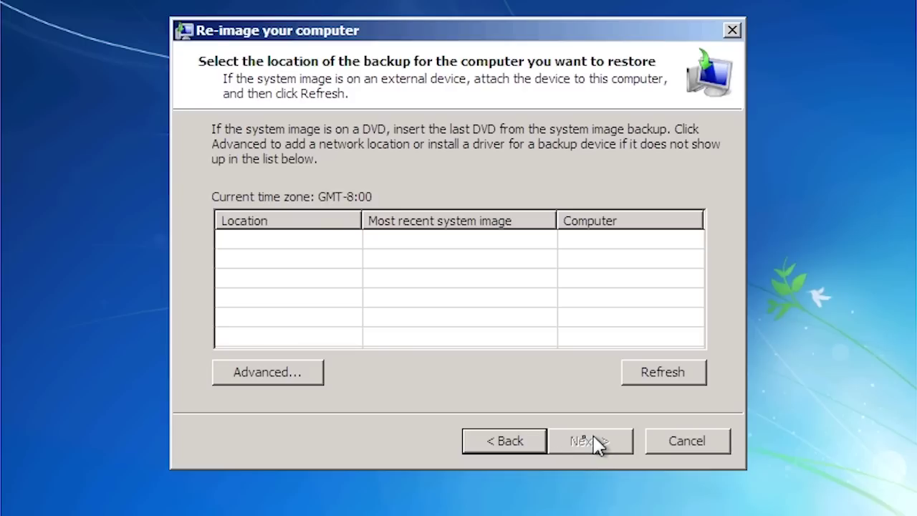
Search the network for \\dc1\backups, log in as administrator, and select that backup location.
click(306, 387)
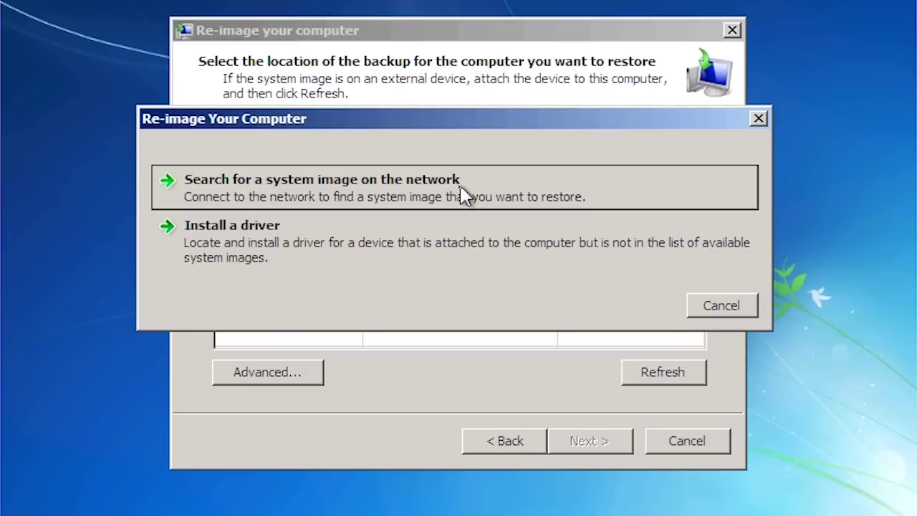
click(463, 194)
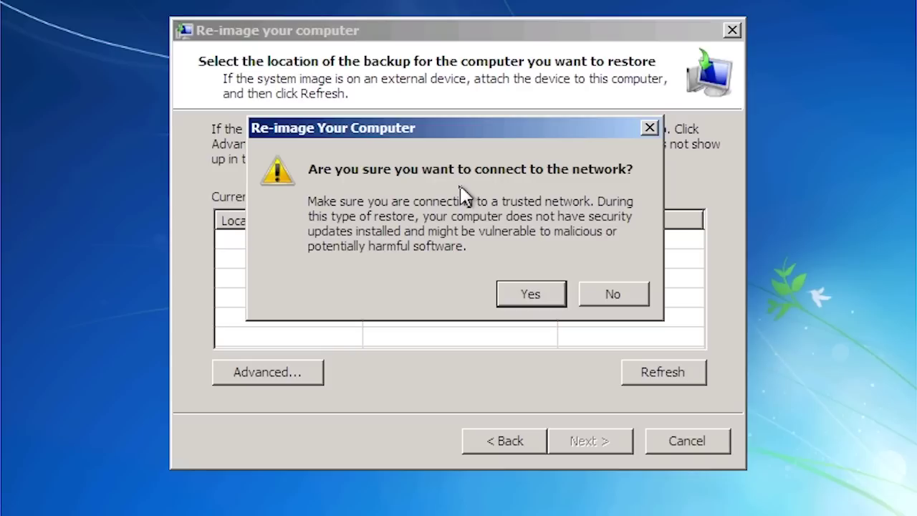
click(531, 293)
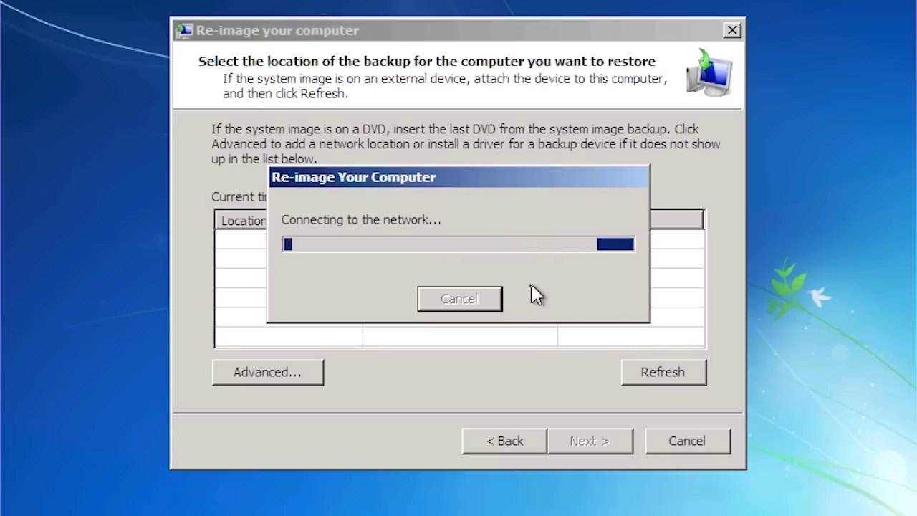
text(\\dc1\)
text(backups)
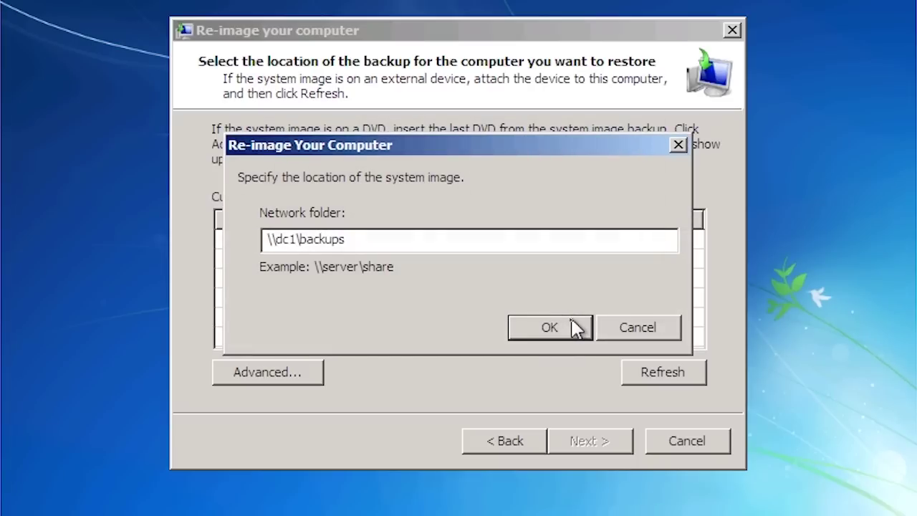
click(550, 327)
text(administrator)
key(Tab)
text(*********)
key(Return)
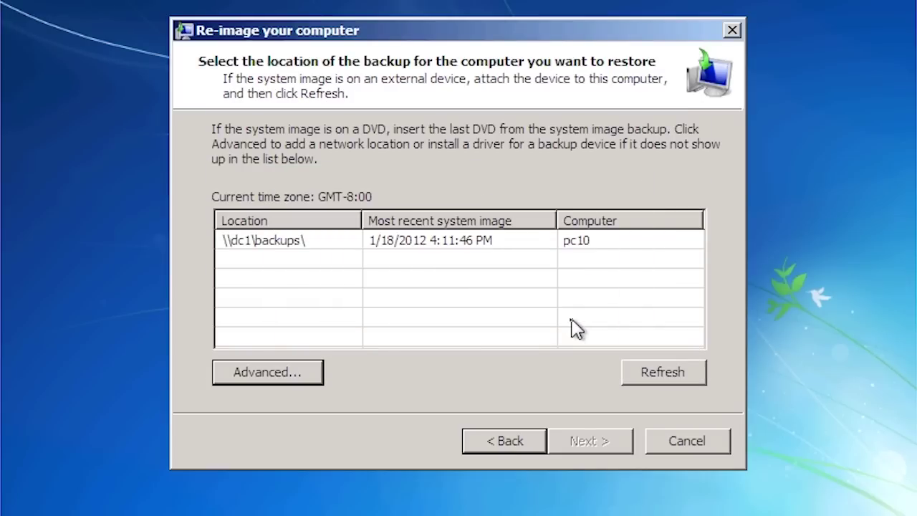
click(247, 241)
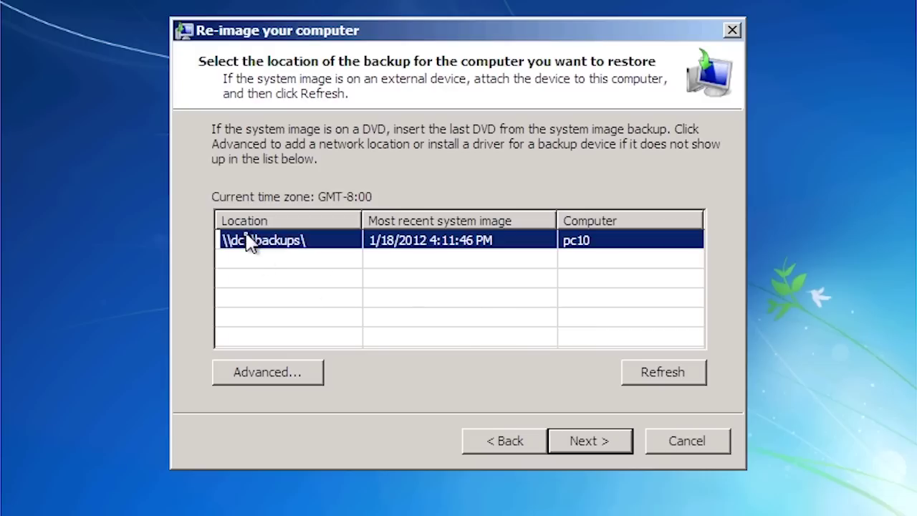
Pick pc10's 1/18/2012 4:11:46 PM system image from the list and proceed.
click(608, 440)
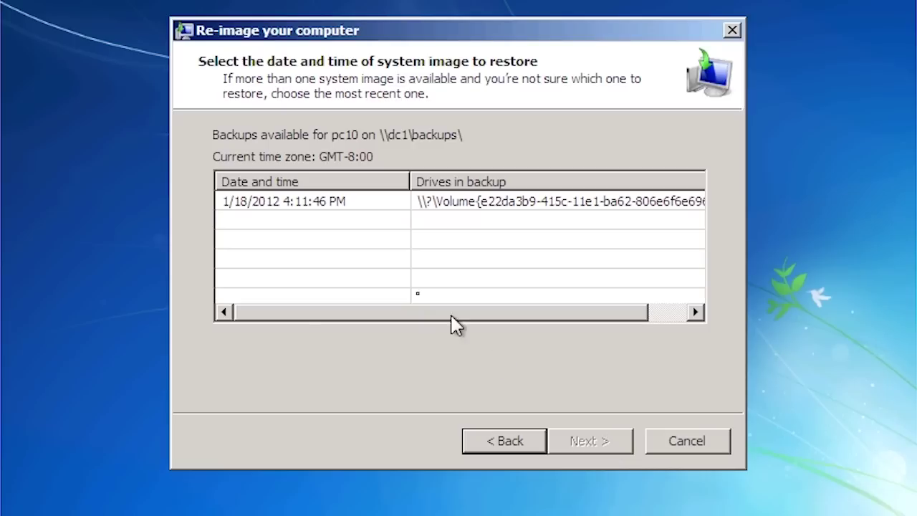
click(290, 209)
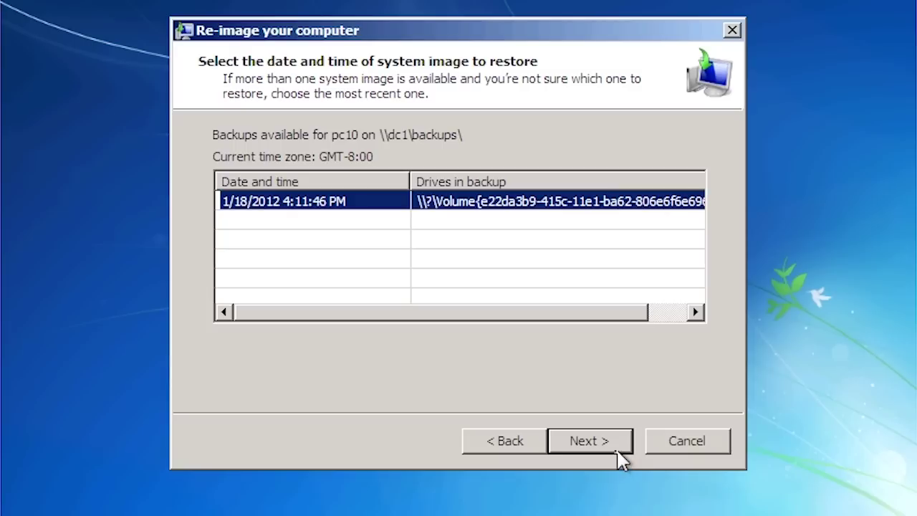
click(618, 450)
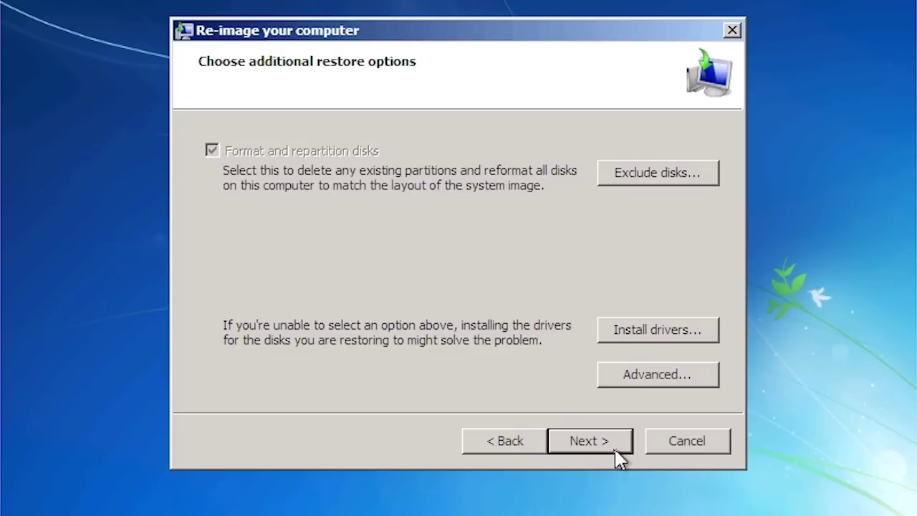
Review the Exclude disks and Advanced restore options unchanged, then go on to the pc10 image summary.
click(692, 176)
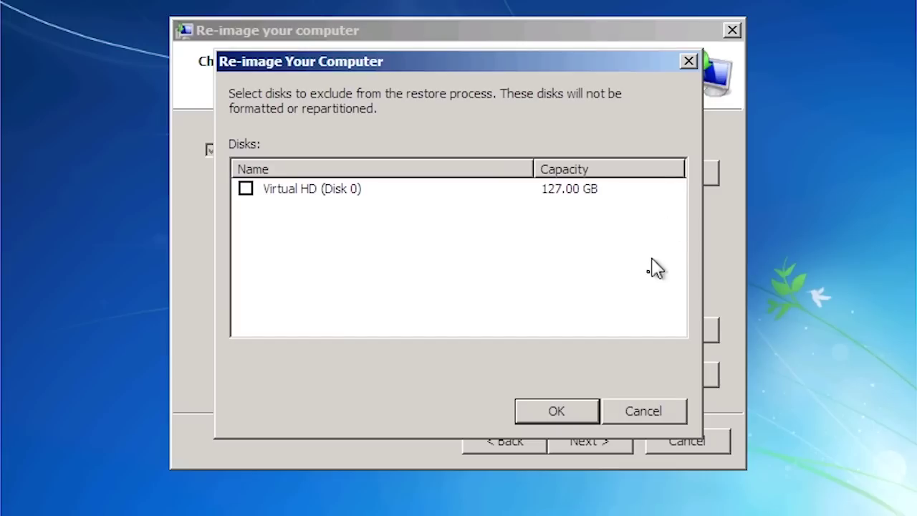
click(644, 413)
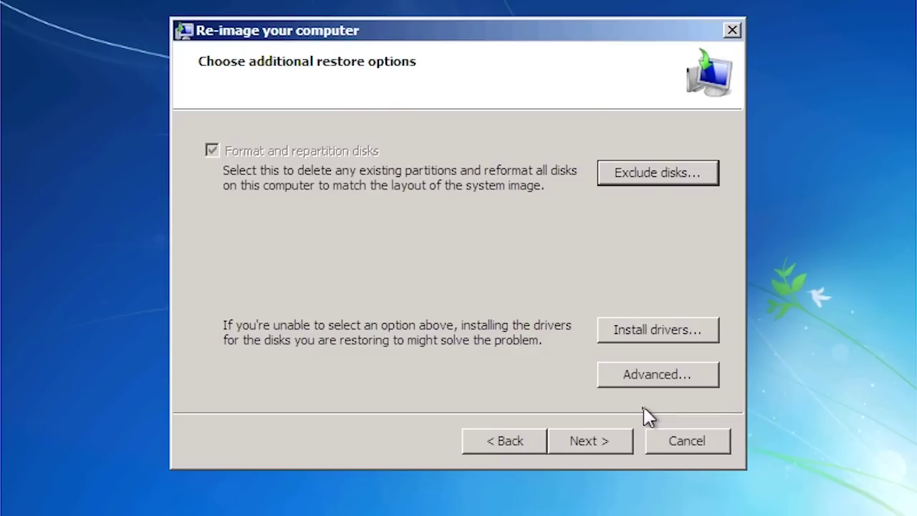
click(651, 386)
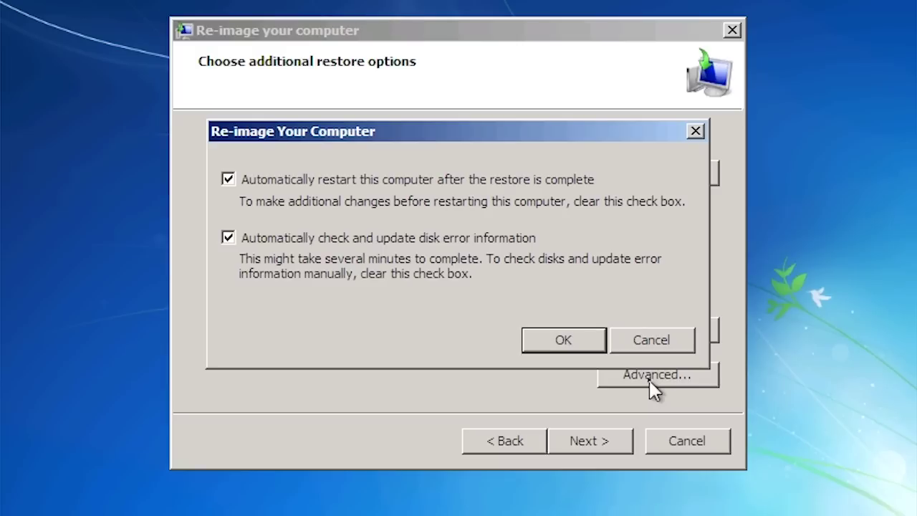
click(655, 348)
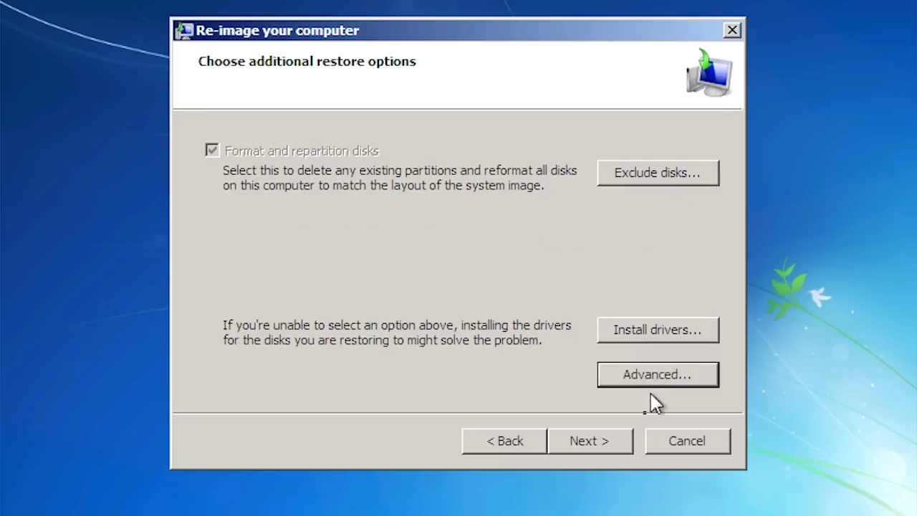
click(606, 439)
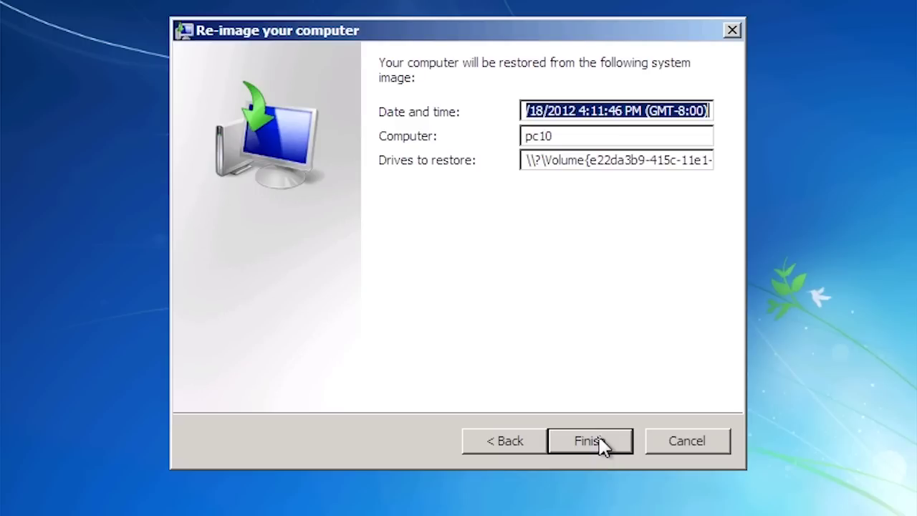
Finish the wizard and confirm formatting the disks to restore the 1/18/2012 pc10 image.
click(604, 442)
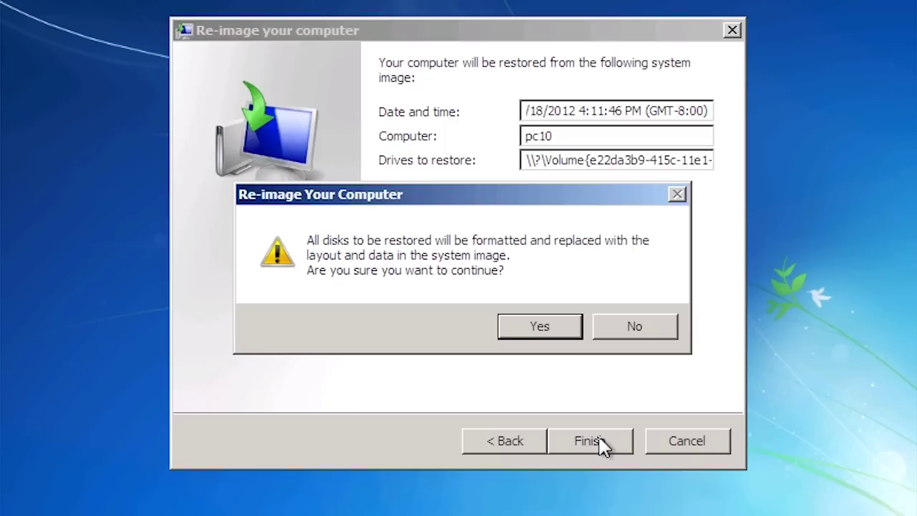
click(538, 332)
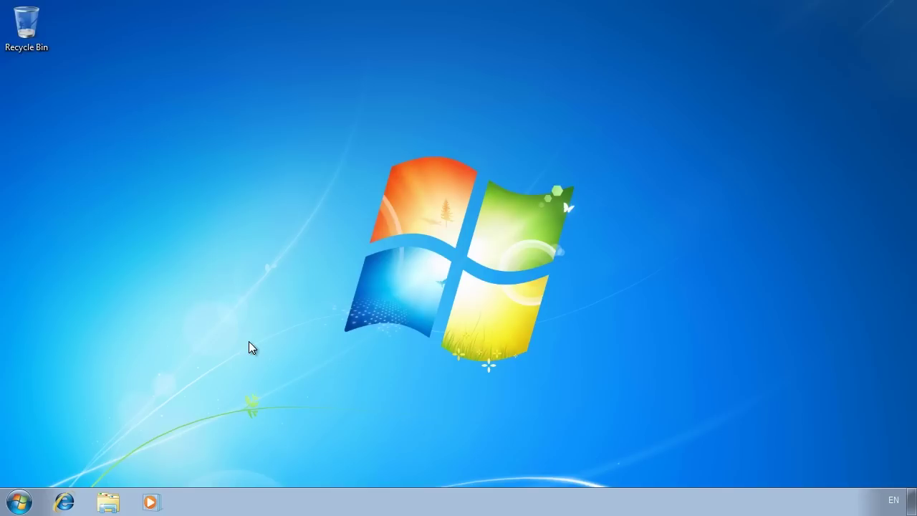
Open Computer Management from Computer > Manage in Explorer and show Device Manager.
click(101, 503)
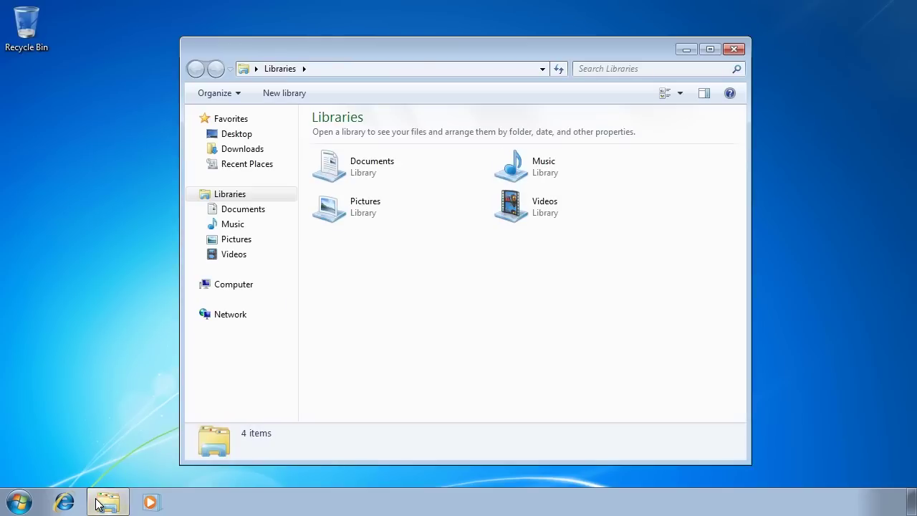
right_click(243, 291)
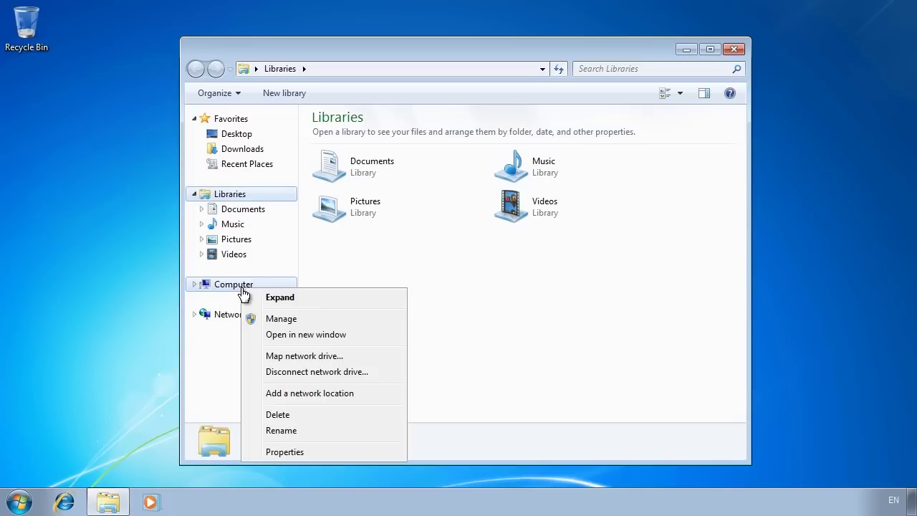
click(393, 321)
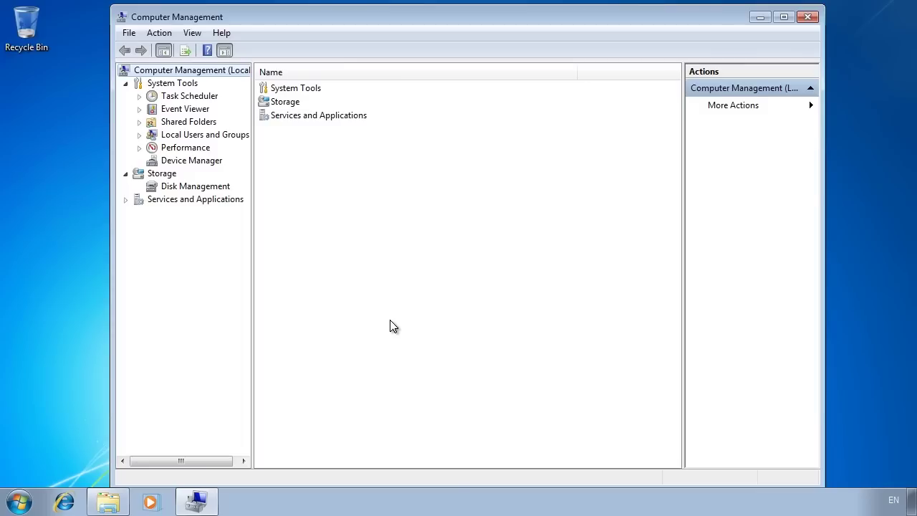
click(163, 162)
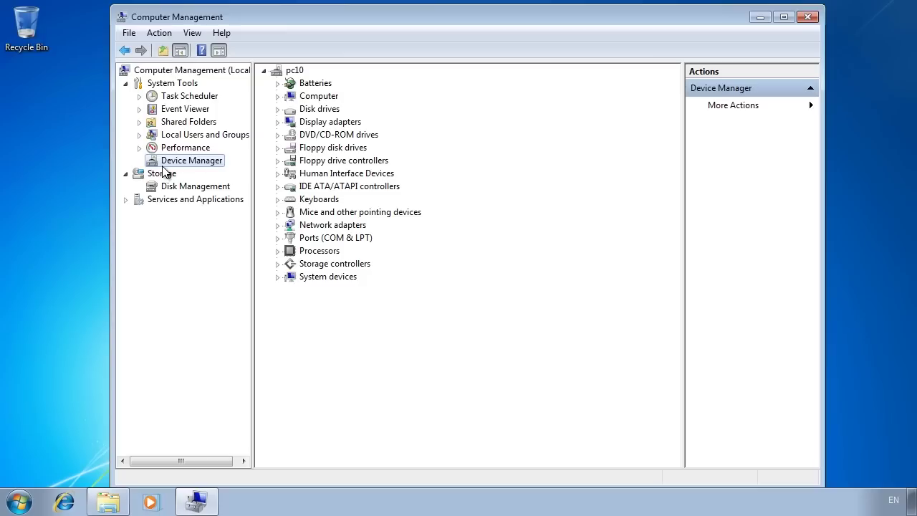
Close Computer Management and Libraries, then start Restore all users' files in Control Panel's Backup and Restore.
click(805, 21)
click(733, 48)
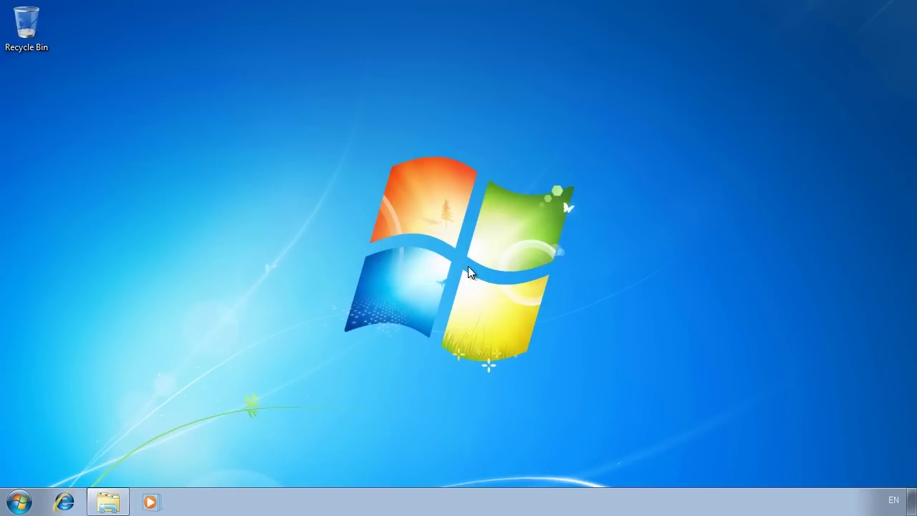
click(19, 501)
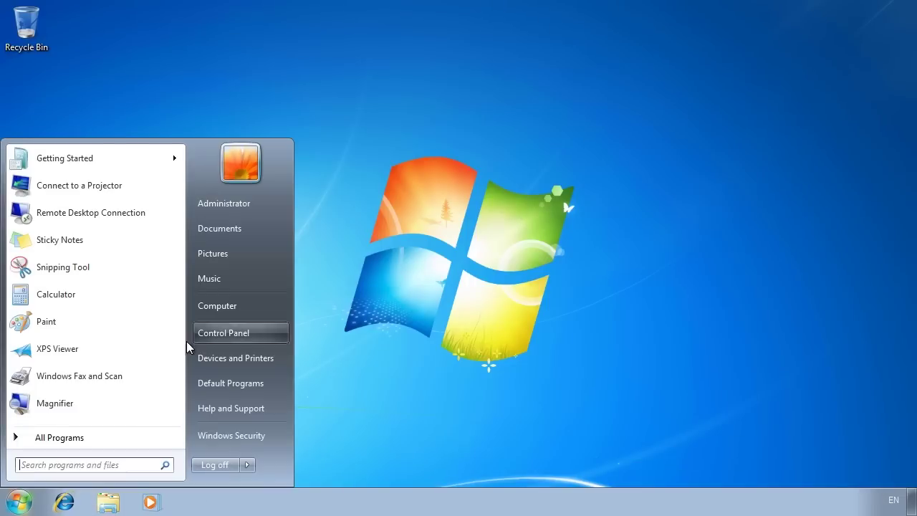
click(271, 338)
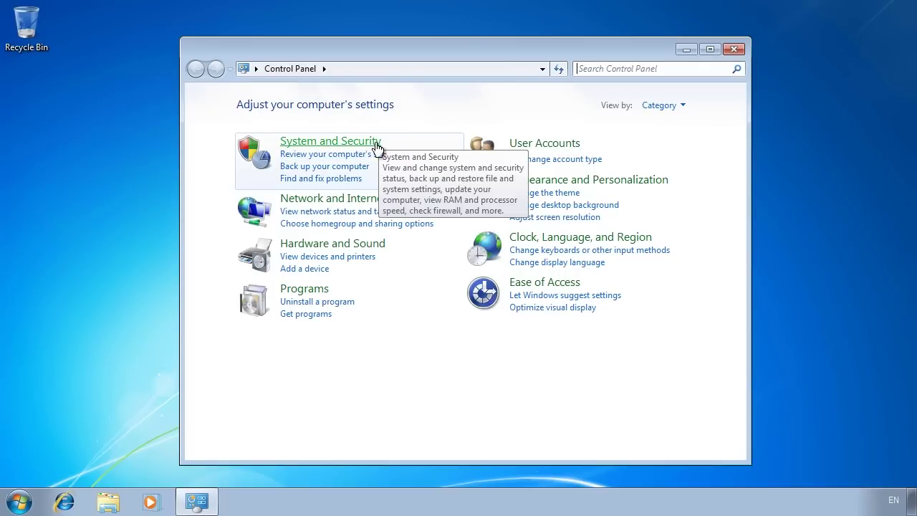
click(377, 149)
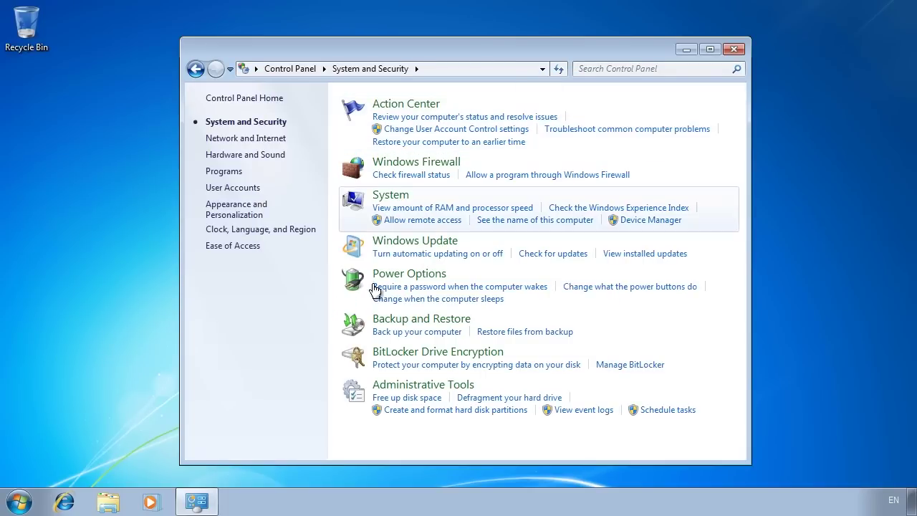
click(471, 325)
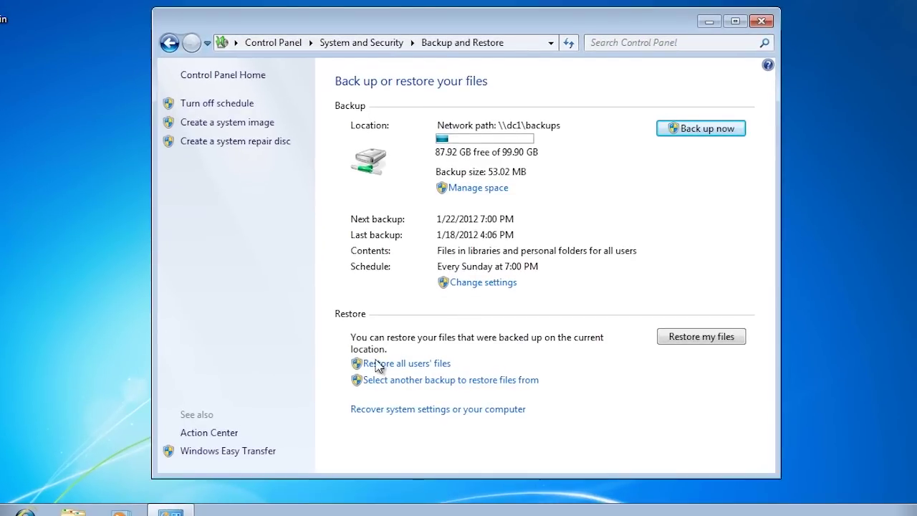
click(441, 365)
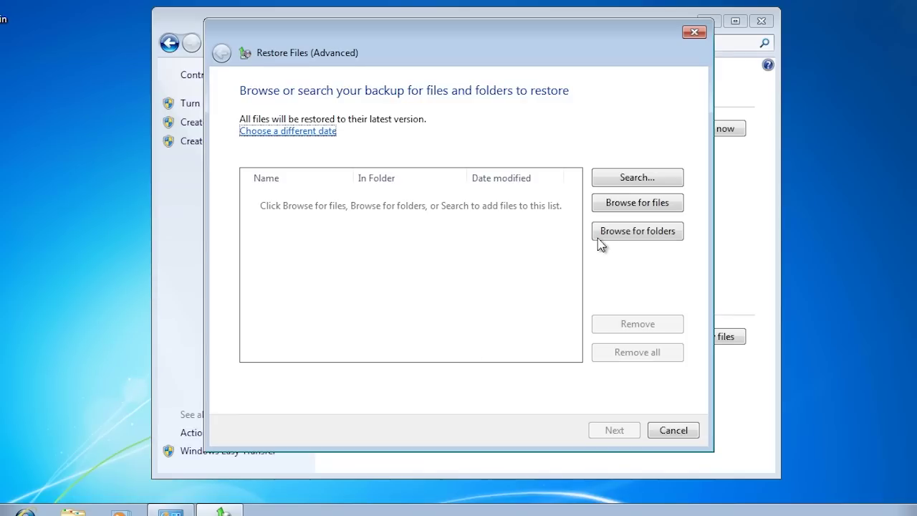
Add the Backup of C: folder to the restore list and advance to the destination step.
click(671, 241)
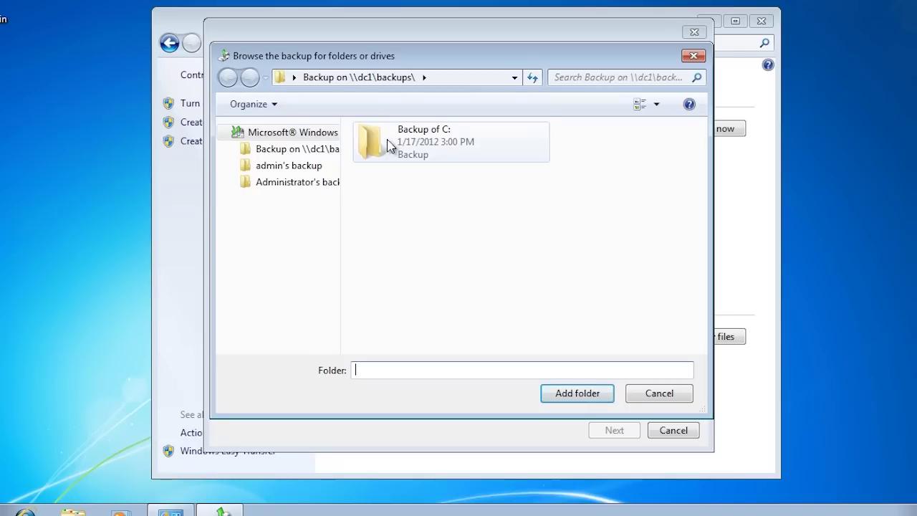
click(390, 145)
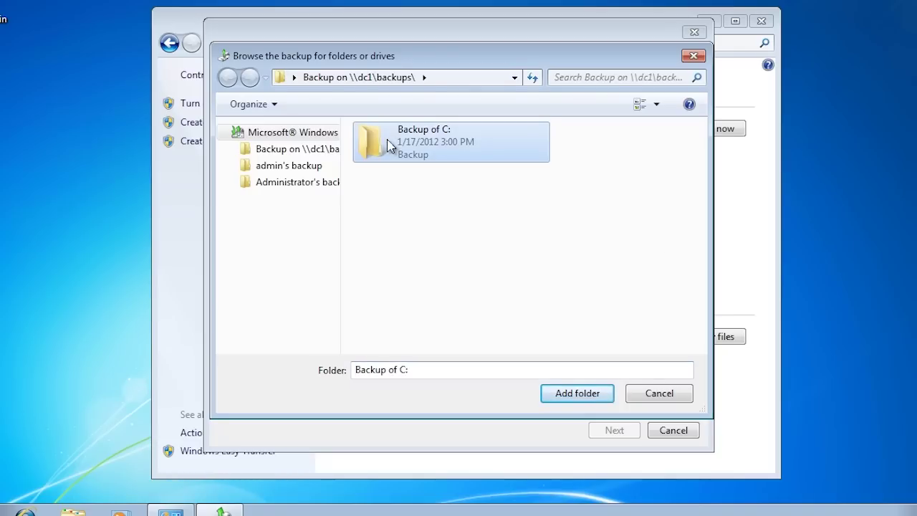
click(588, 400)
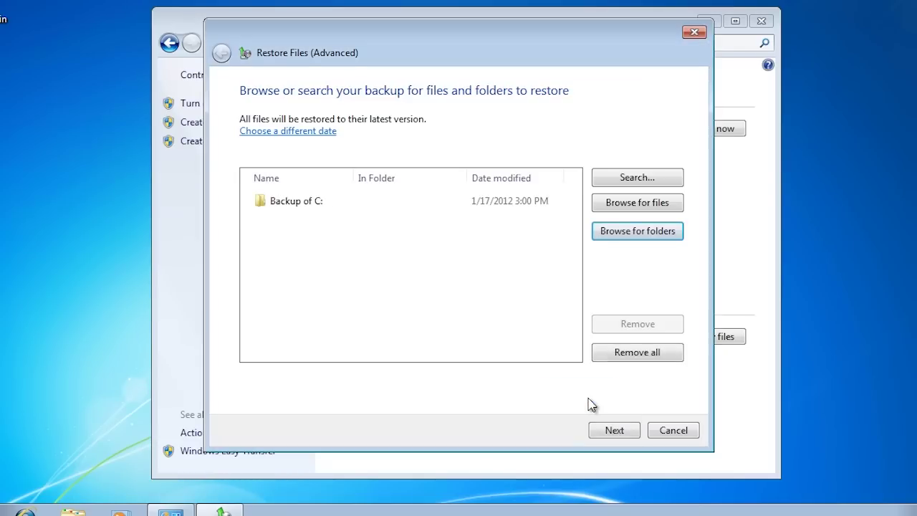
click(625, 433)
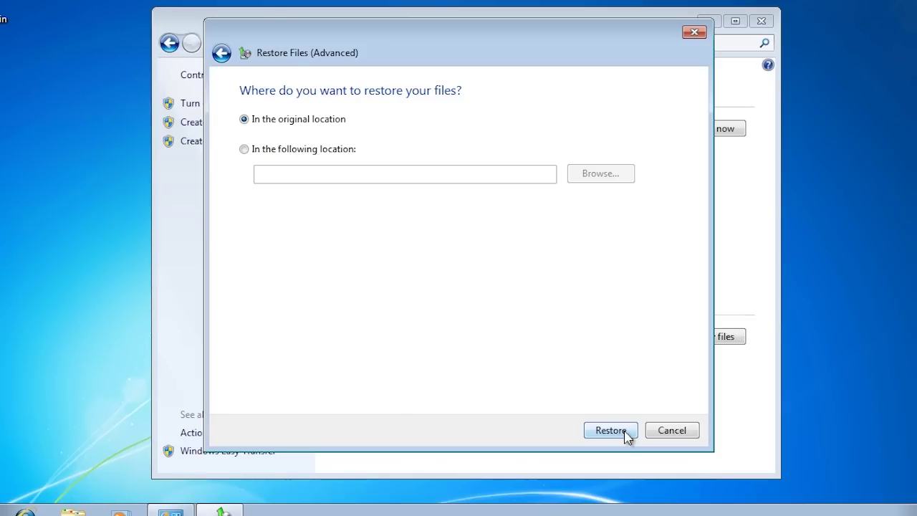
Restore to the original location, applying Copy and Replace to all file conflicts.
click(611, 430)
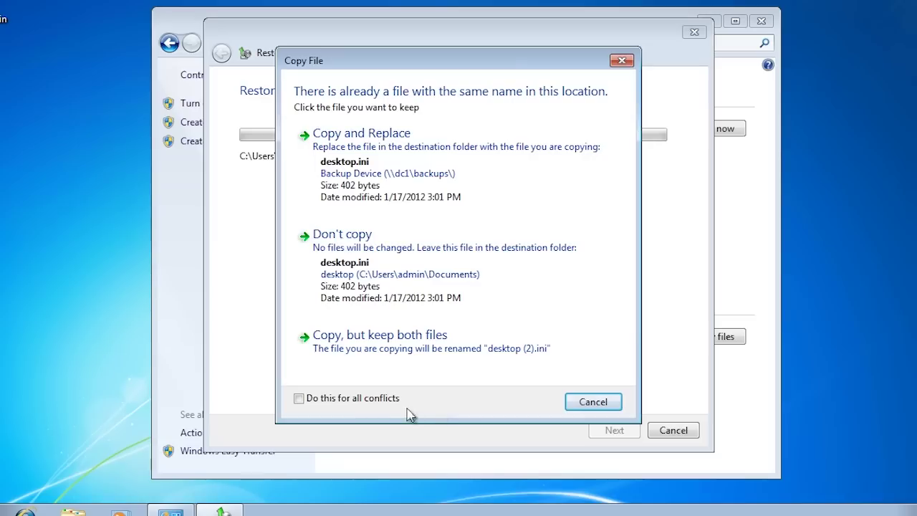
click(342, 400)
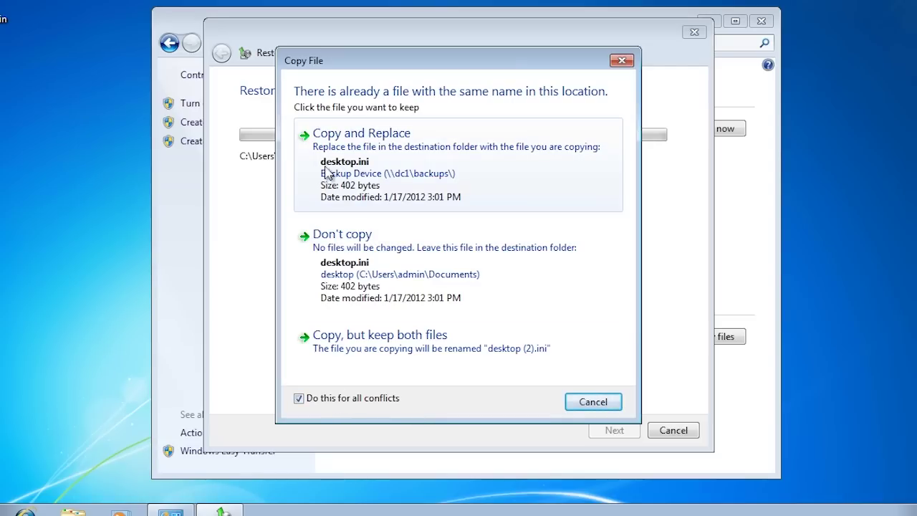
click(460, 172)
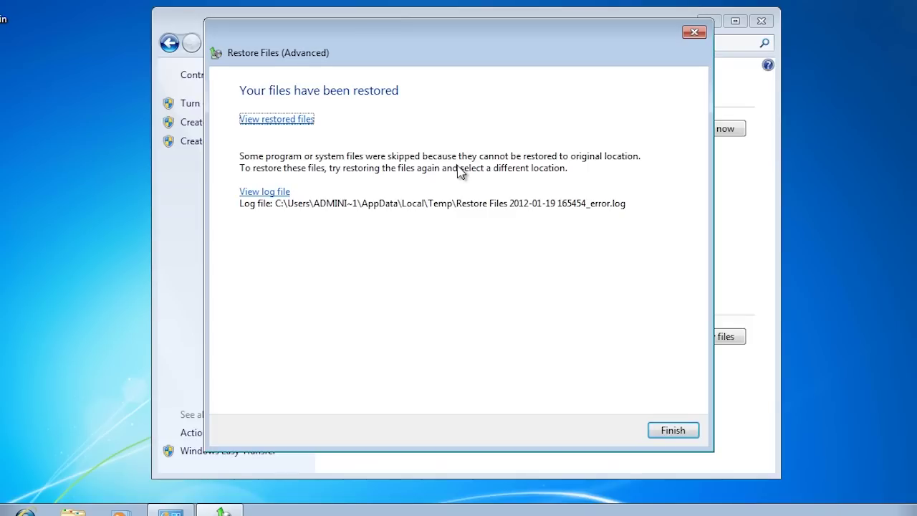
click(282, 193)
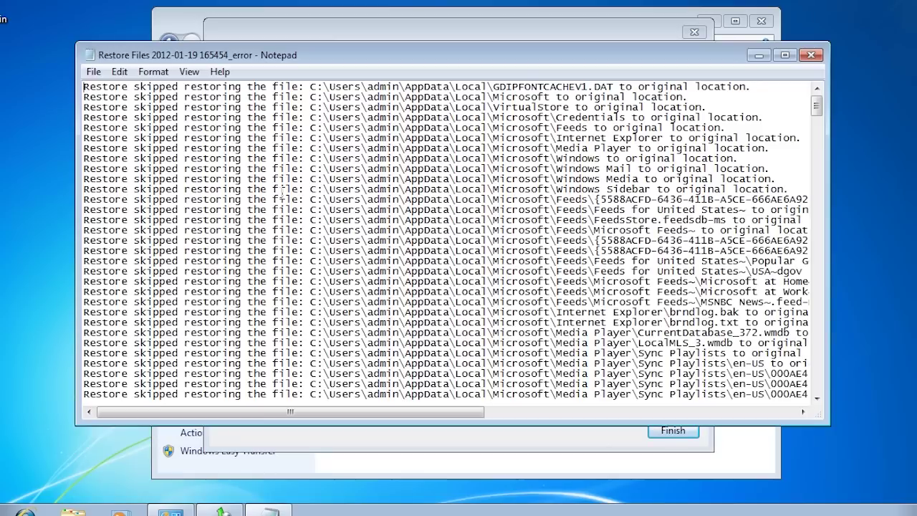
click(280, 189)
scroll(282, 189, down, 20)
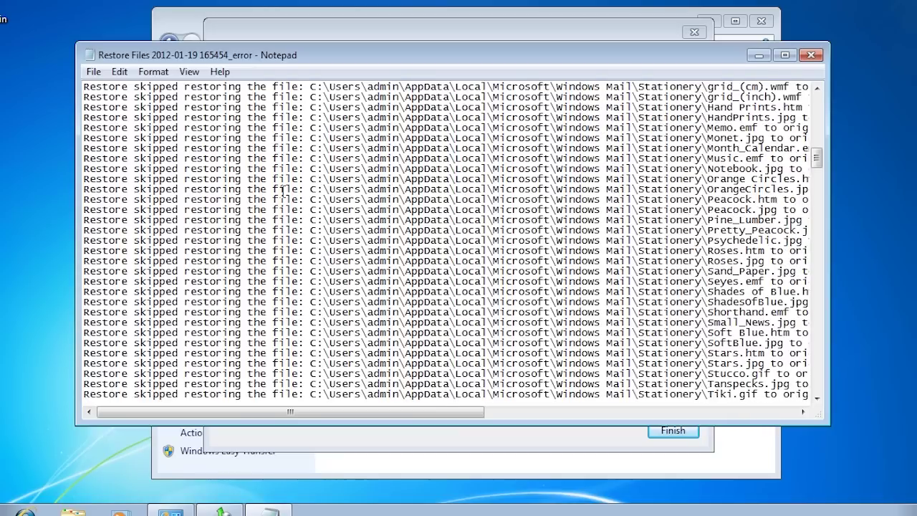
scroll(283, 190, down, 15)
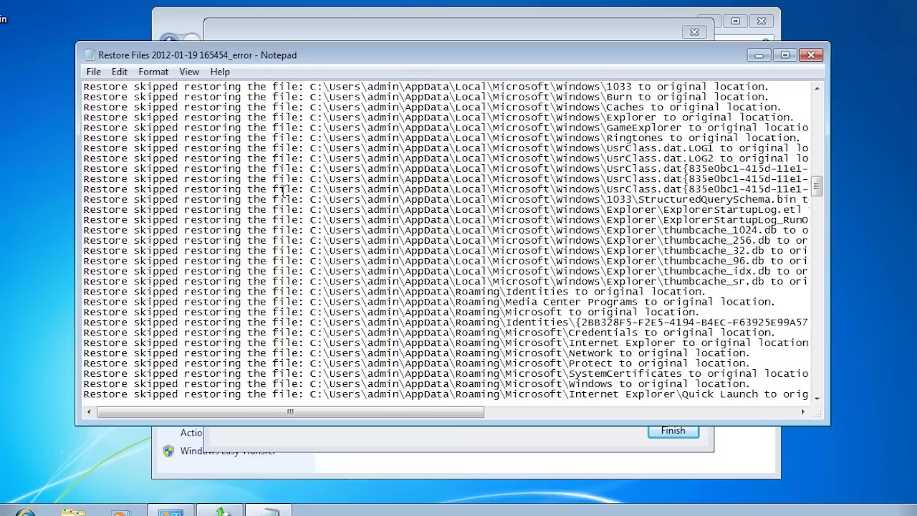
scroll(283, 190, down, 5)
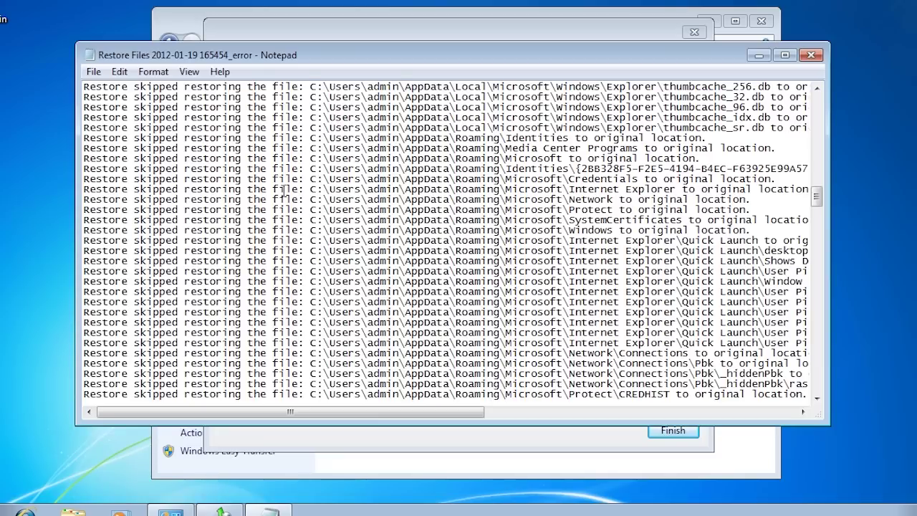
click(815, 56)
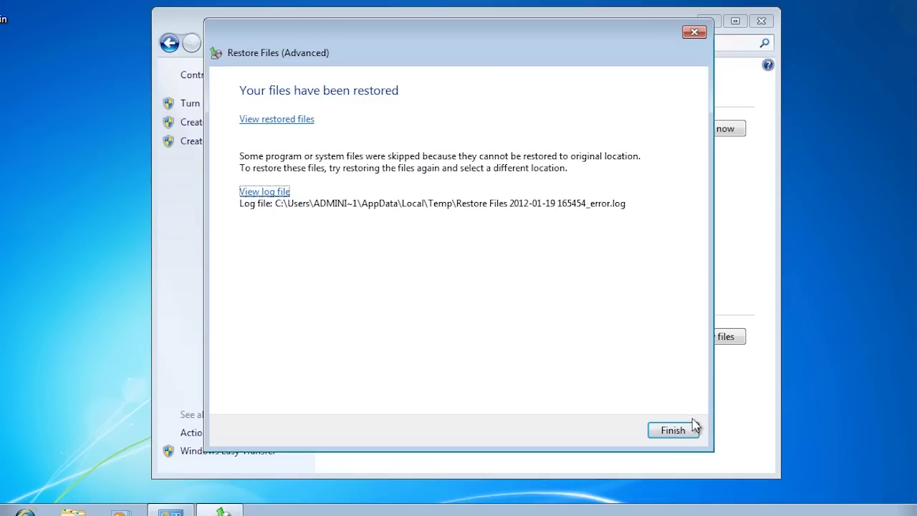